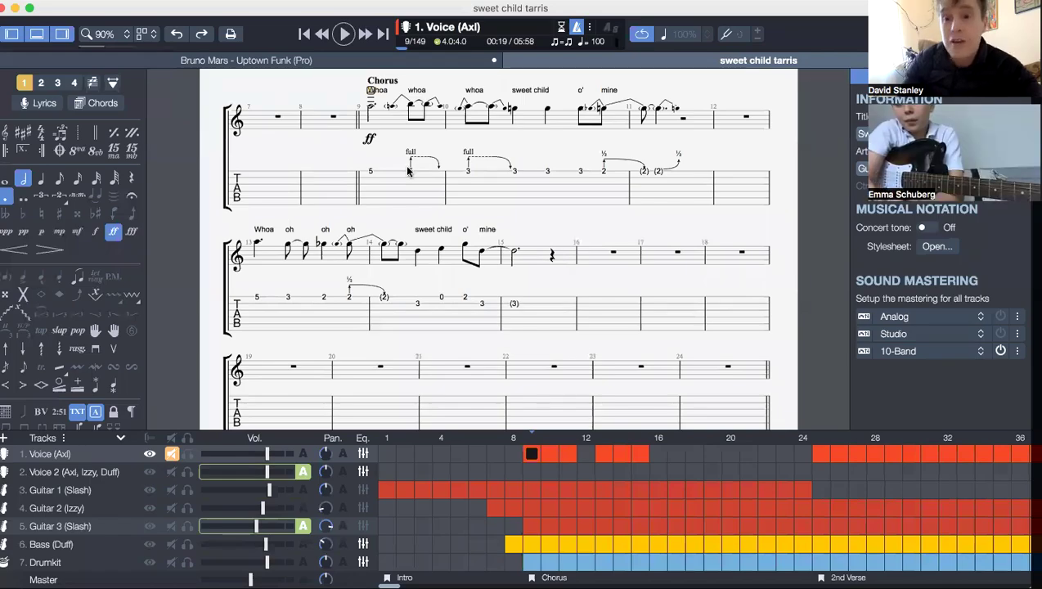
{"action": "scroll", "coordinate": [405, 164], "scroll_direction": "up", "scroll_amount": 8}
{"action": "scroll", "coordinate": [393, 246], "scroll_direction": "down", "scroll_amount": 2}
{"action": "scroll", "coordinate": [387, 311], "scroll_direction": "down", "scroll_amount": 2}
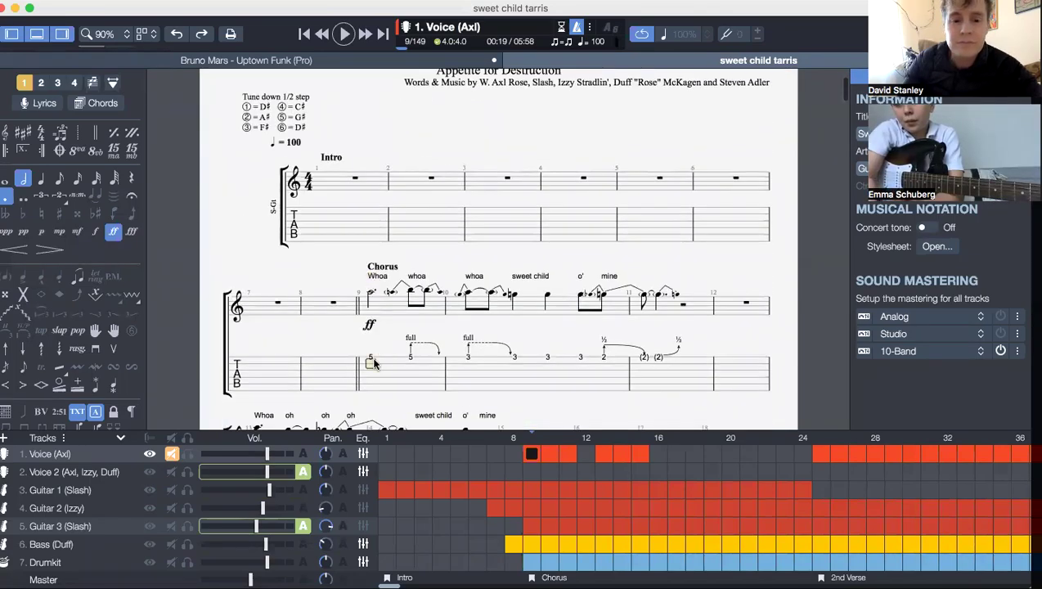
{"action": "scroll", "coordinate": [375, 363], "scroll_direction": "down", "scroll_amount": 3}
{"action": "scroll", "coordinate": [375, 327], "scroll_direction": "down", "scroll_amount": 2}
Step: Display the Guitar 1 (Slash) track's notation in place of the vocal line
{"action": "left_click", "coordinate": [61, 489]}
Step: Play the Guitar 1 intro from the song's start through bar 8
{"action": "key", "text": "Home"}
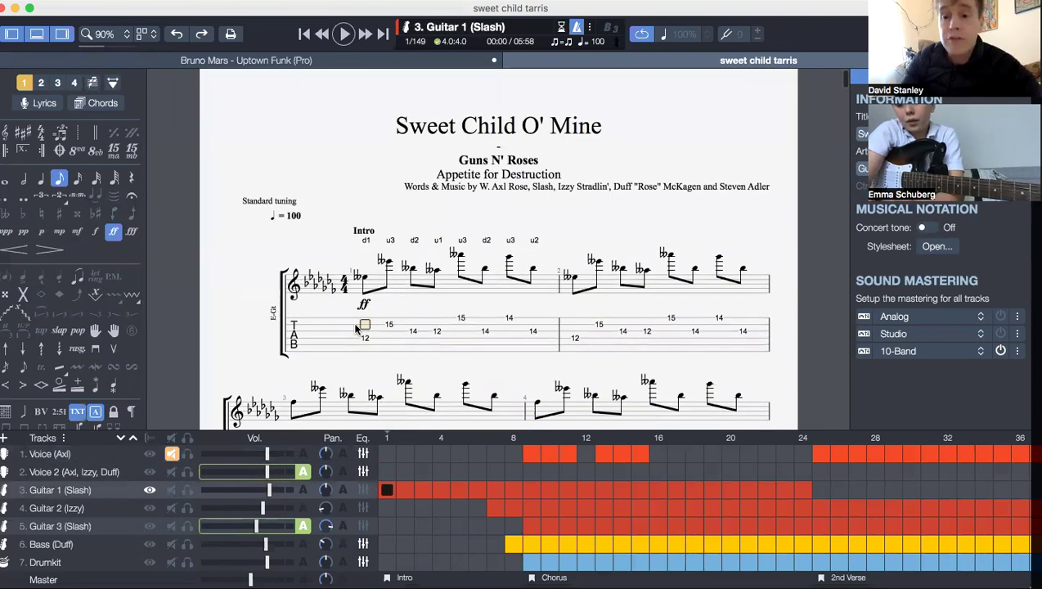
{"action": "key", "text": "space"}
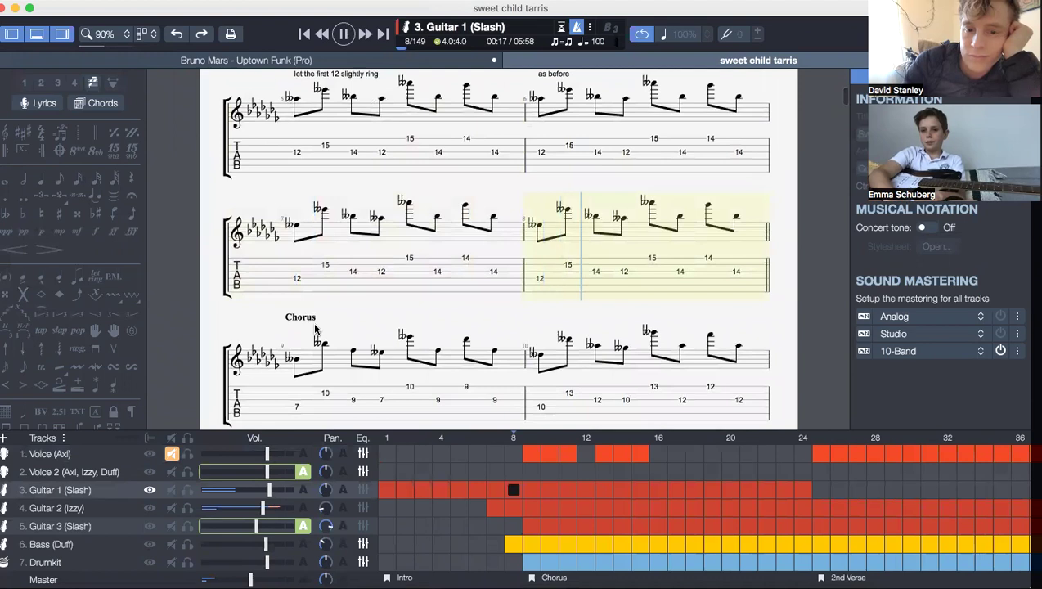
Step: Stop playback, select intro bars 1–8 and play only that selection
{"action": "key", "text": "space"}
{"action": "scroll", "coordinate": [476, 211], "scroll_direction": "up", "scroll_amount": 2}
{"action": "scroll", "coordinate": [476, 211], "scroll_direction": "up", "scroll_amount": 2}
{"action": "left_click", "coordinate": [295, 274]}
{"action": "scroll", "coordinate": [295, 274], "scroll_direction": "up", "scroll_amount": 2}
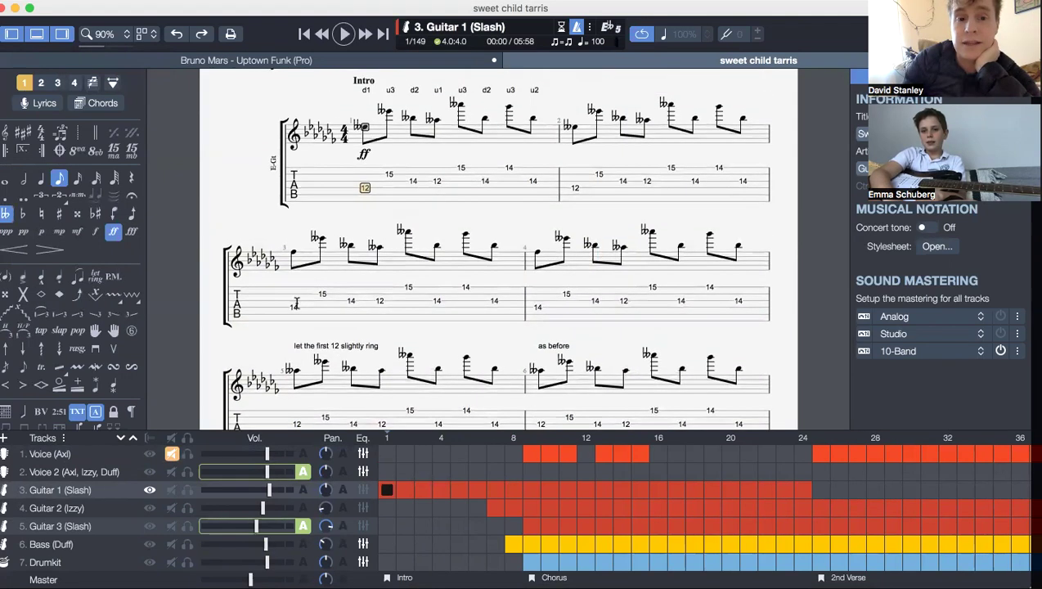
{"action": "left_click", "coordinate": [369, 189]}
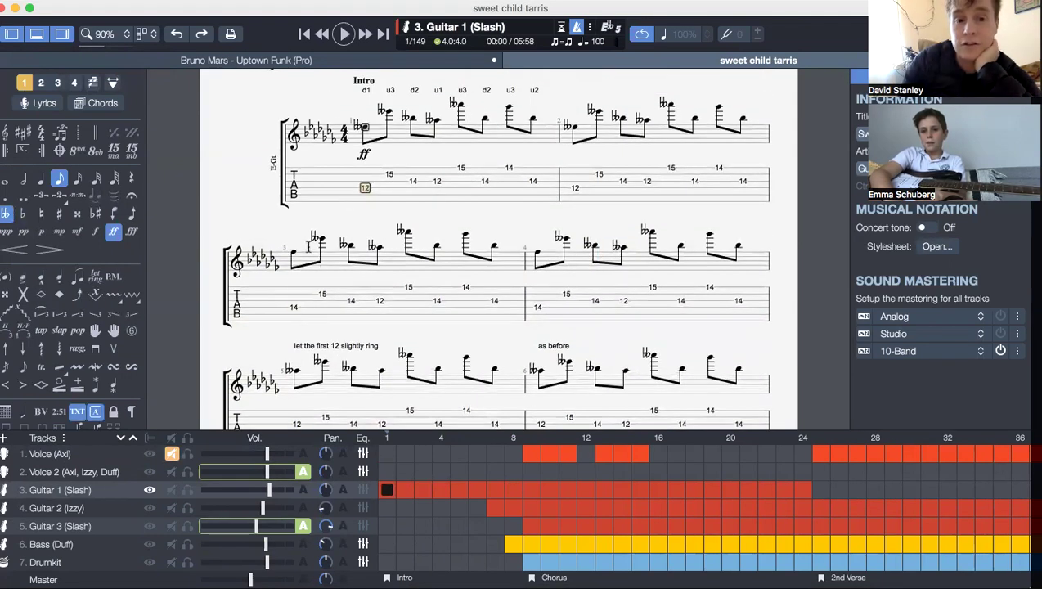
{"action": "scroll", "coordinate": [291, 309], "scroll_direction": "down", "scroll_amount": 3}
{"action": "left_click", "coordinate": [296, 320]}
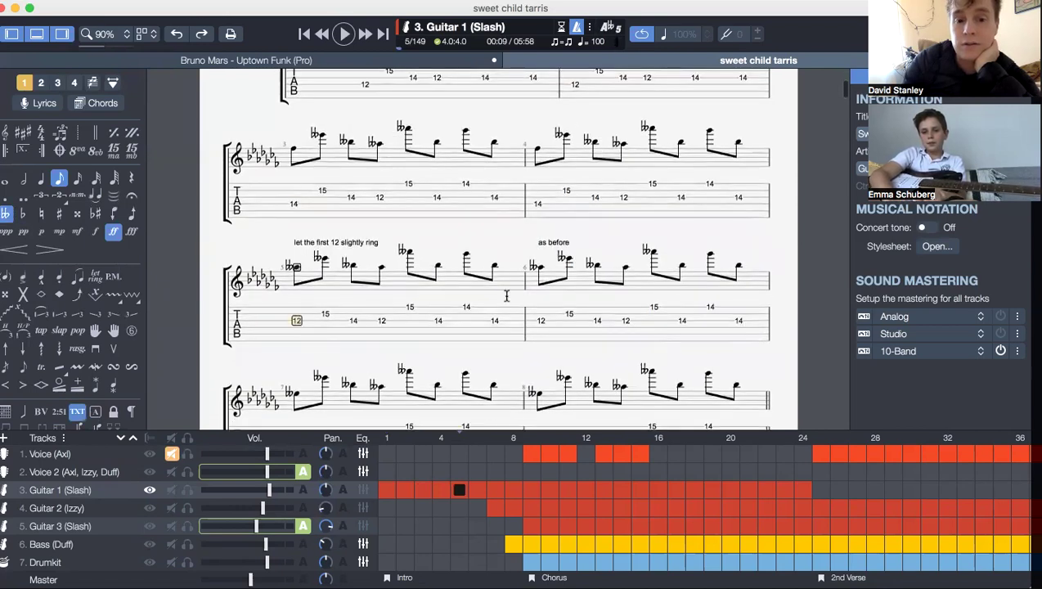
{"action": "scroll", "coordinate": [562, 320], "scroll_direction": "down", "scroll_amount": 3}
{"action": "left_click", "coordinate": [297, 367]}
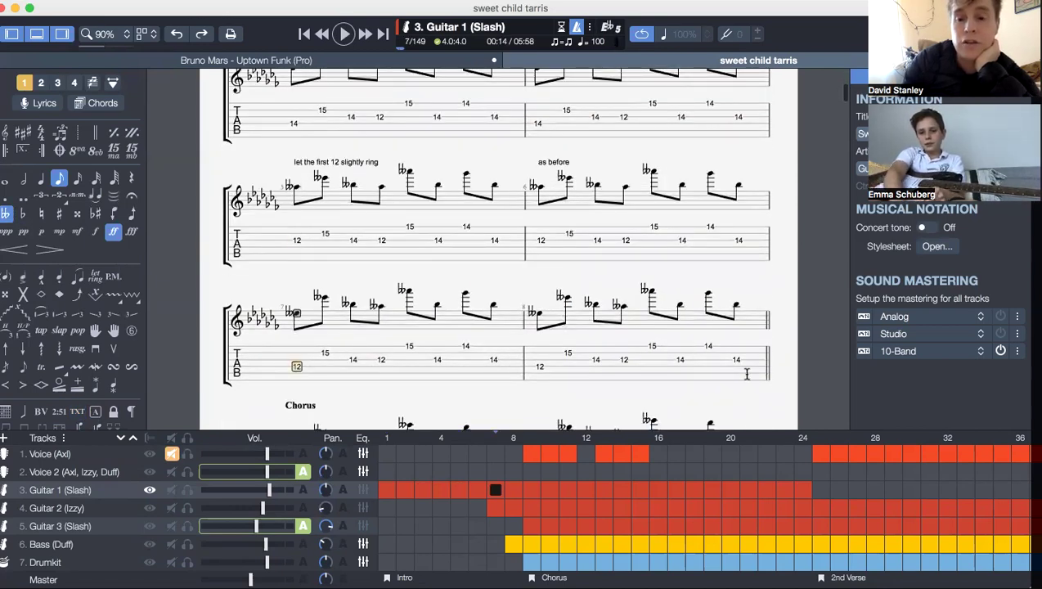
{"action": "left_click", "coordinate": [234, 110], "text": "shift"}
{"action": "scroll", "coordinate": [491, 245], "scroll_direction": "up", "scroll_amount": 3}
{"action": "scroll", "coordinate": [491, 246], "scroll_direction": "up", "scroll_amount": 3}
{"action": "left_click", "coordinate": [364, 90], "text": "shift"}
{"action": "scroll", "coordinate": [720, 245], "scroll_direction": "down", "scroll_amount": 3}
{"action": "scroll", "coordinate": [720, 246], "scroll_direction": "up", "scroll_amount": 1}
{"action": "scroll", "coordinate": [716, 164], "scroll_direction": "down", "scroll_amount": 2}
{"action": "left_click", "coordinate": [716, 106], "text": "shift"}
{"action": "scroll", "coordinate": [717, 106], "scroll_direction": "up", "scroll_amount": 2}
{"action": "scroll", "coordinate": [740, 181], "scroll_direction": "down", "scroll_amount": 1}
{"action": "left_click", "coordinate": [750, 182]}
{"action": "key", "text": "space"}
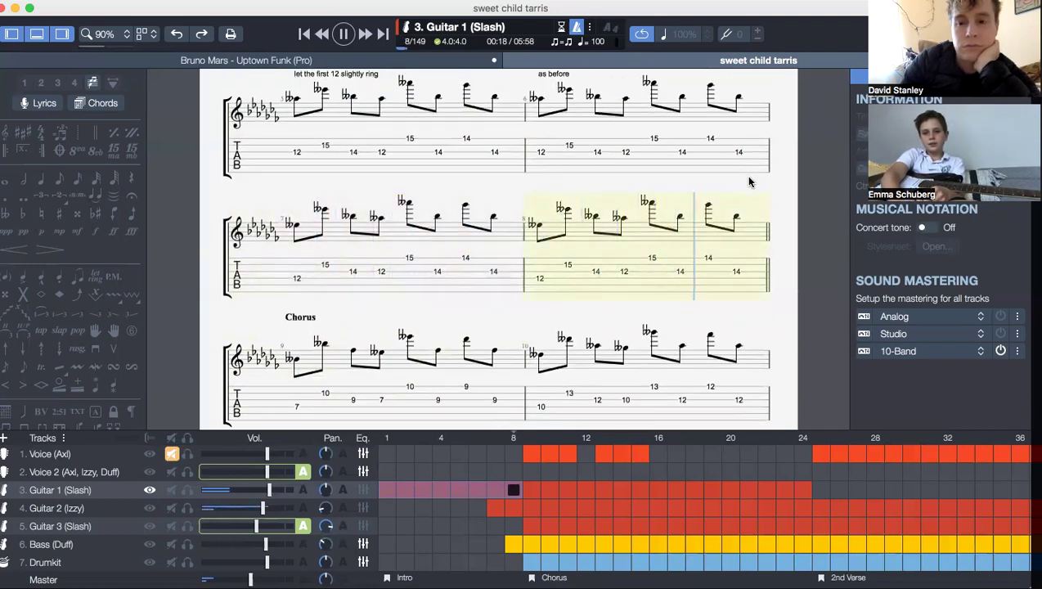
Step: Restart playback at bar 1 and let it run into the chorus to bar 12
{"action": "key", "text": "Home"}
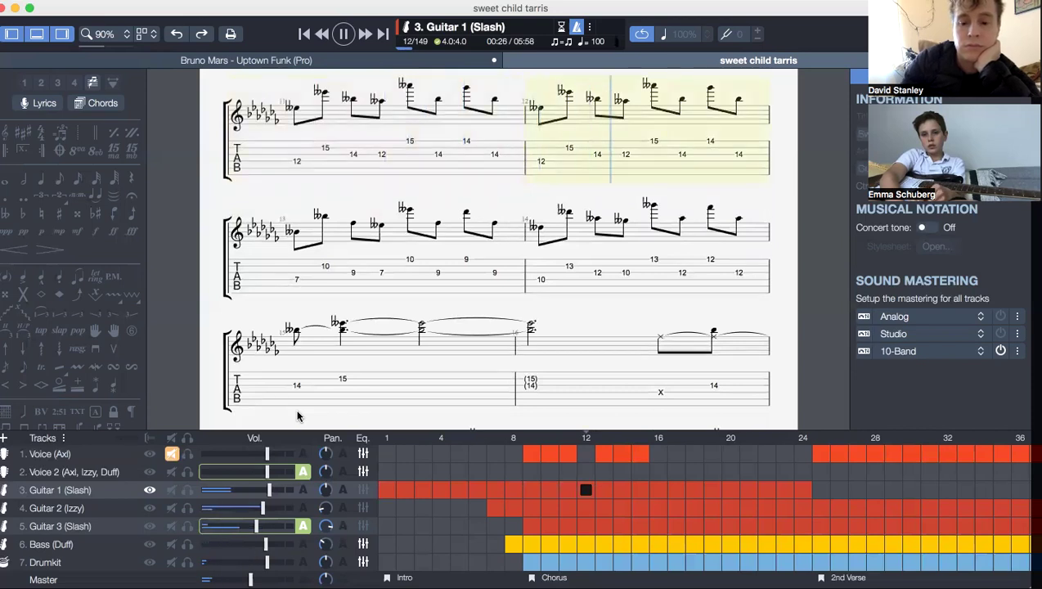
Step: Stop playback and play from the opening chorus note in bar 9
{"action": "key", "text": "space"}
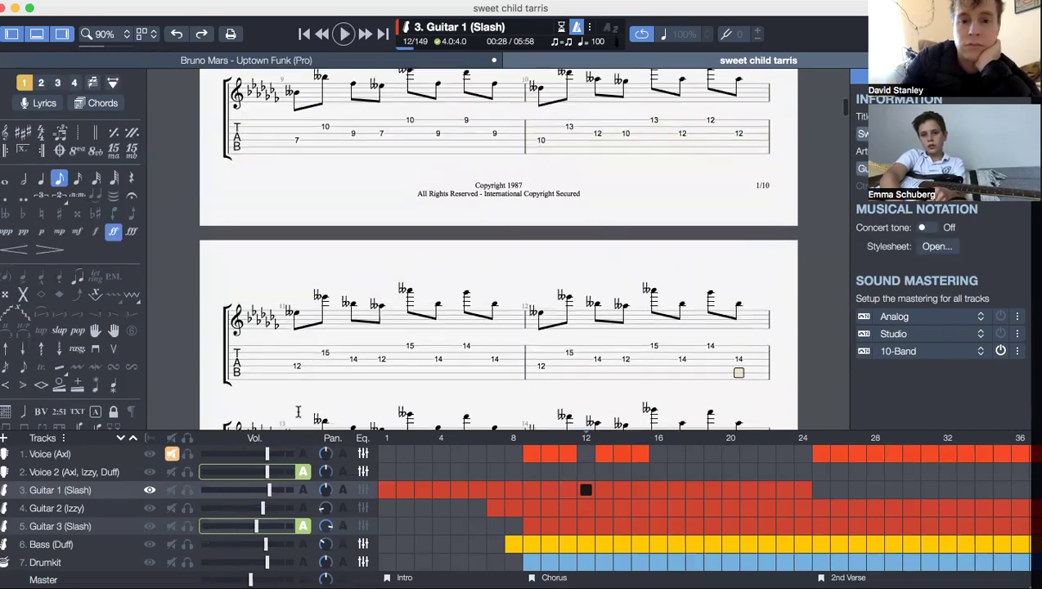
{"action": "left_click", "coordinate": [300, 146]}
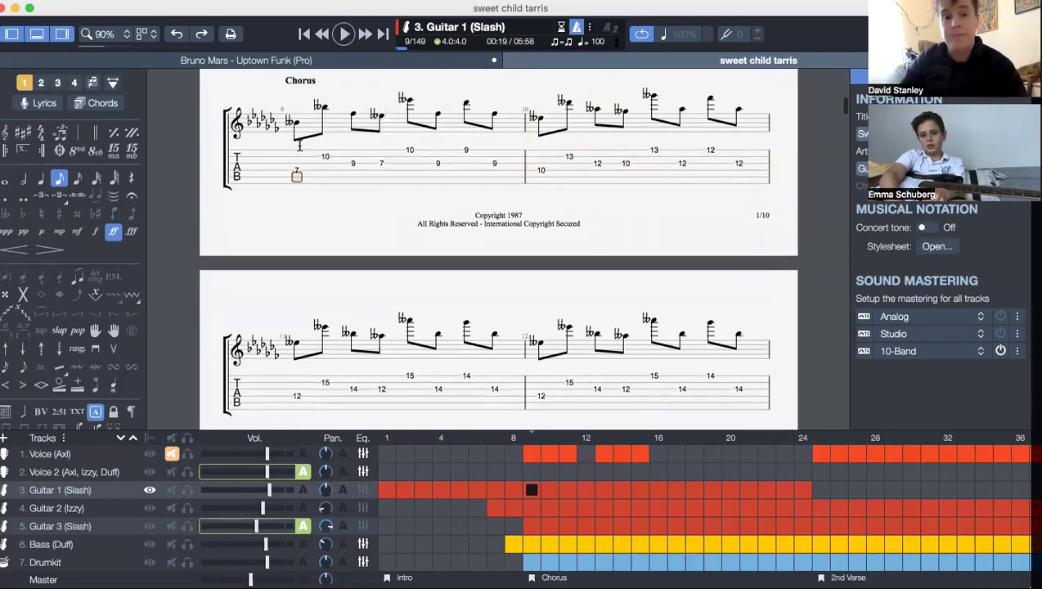
{"action": "key", "text": "space"}
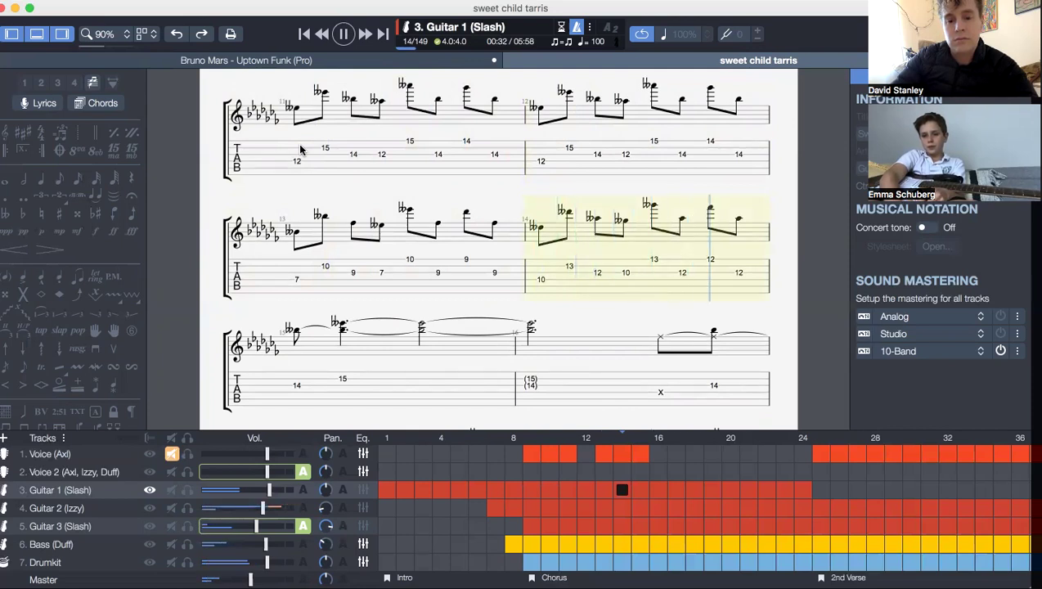
Step: Stop playback and play from bar 16's 14 note to the 2nd Verse
{"action": "left_click", "coordinate": [301, 276]}
{"action": "left_click", "coordinate": [298, 268]}
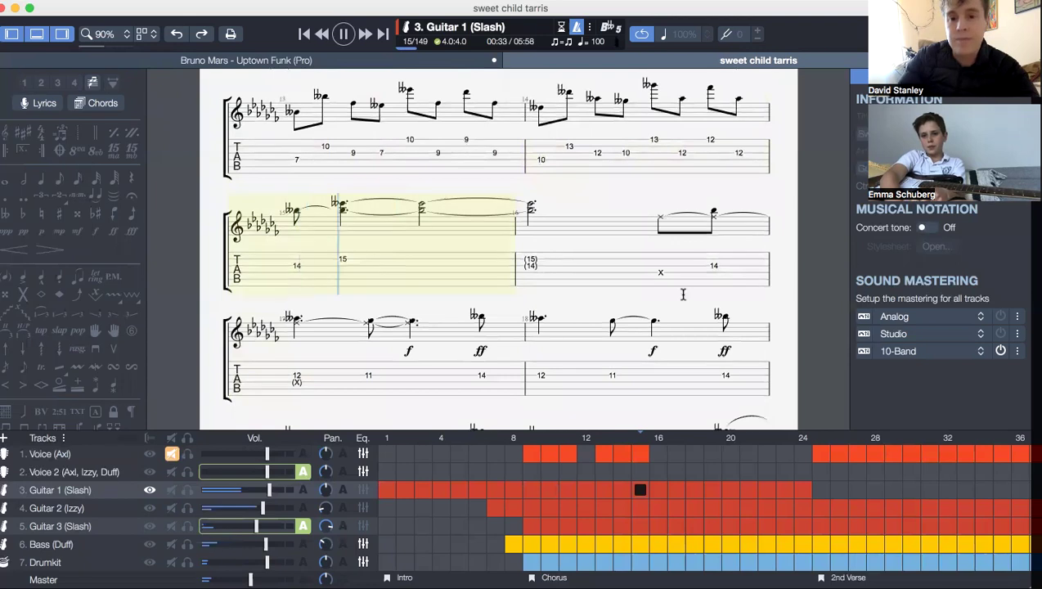
{"action": "left_click", "coordinate": [714, 268]}
{"action": "key", "text": "space"}
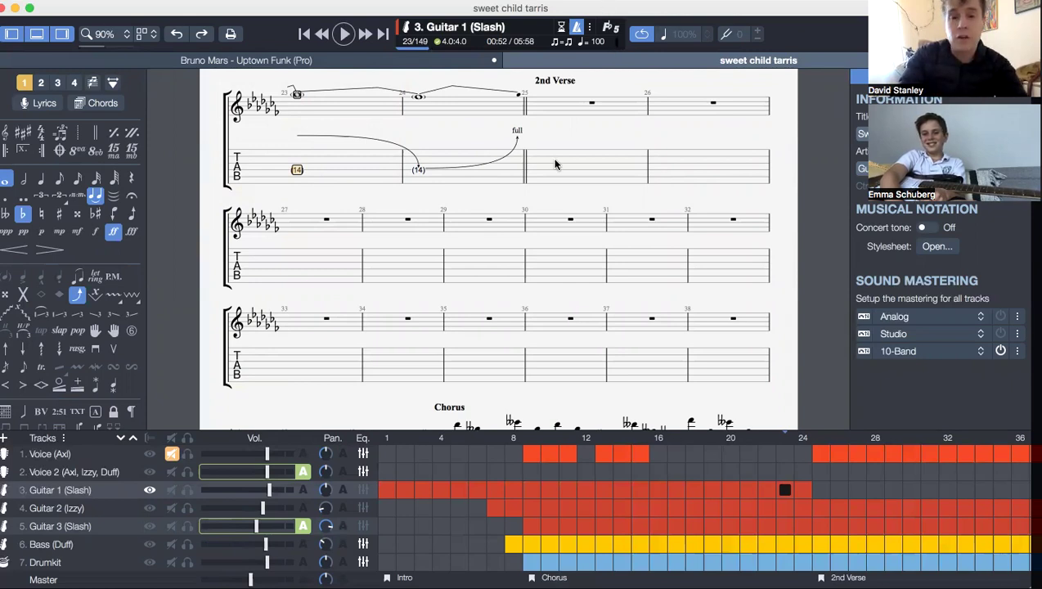
{"action": "scroll", "coordinate": [556, 166], "scroll_direction": "up", "scroll_amount": 5}
{"action": "scroll", "coordinate": [540, 167], "scroll_direction": "up", "scroll_amount": 3}
Step: Briefly play the bend passage starting from the bent 14 note in bar 21
{"action": "left_click", "coordinate": [428, 245]}
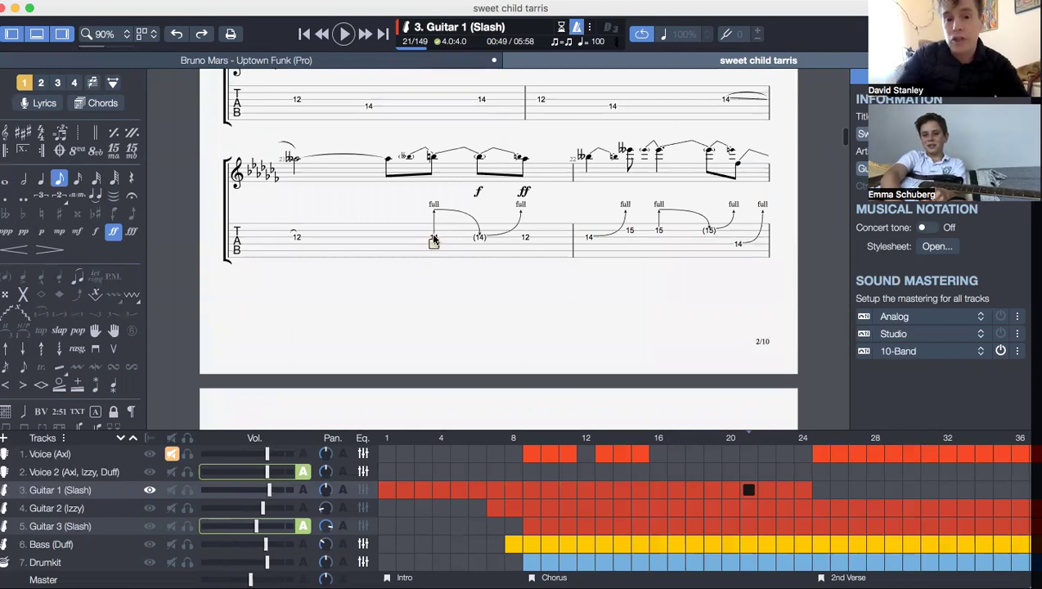
{"action": "key", "text": "space"}
{"action": "key", "text": "space"}
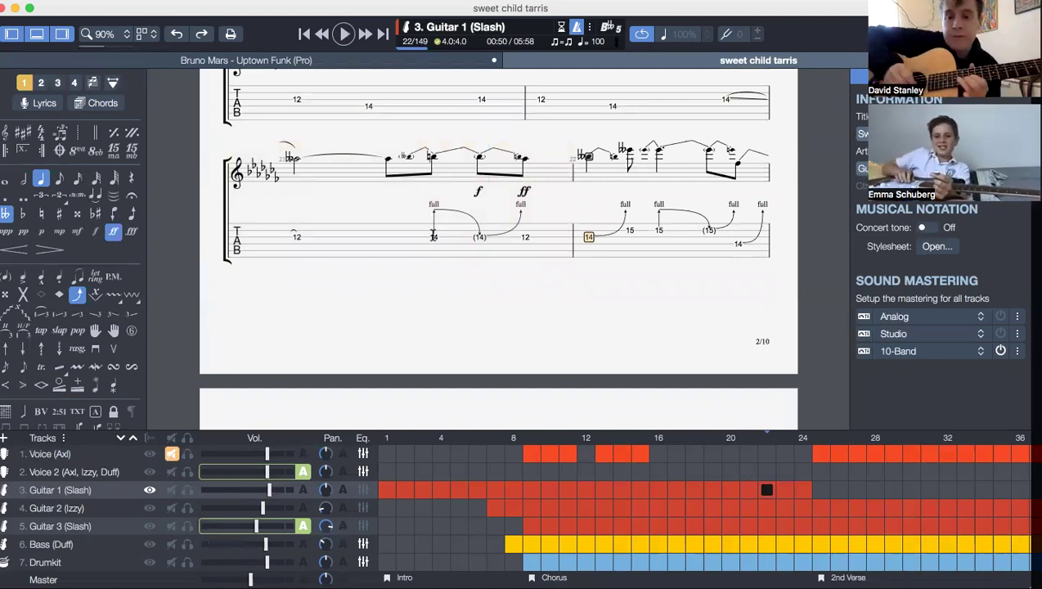
{"action": "scroll", "coordinate": [499, 221], "scroll_direction": "up", "scroll_amount": 1}
{"action": "scroll", "coordinate": [432, 236], "scroll_direction": "up", "scroll_amount": 2}
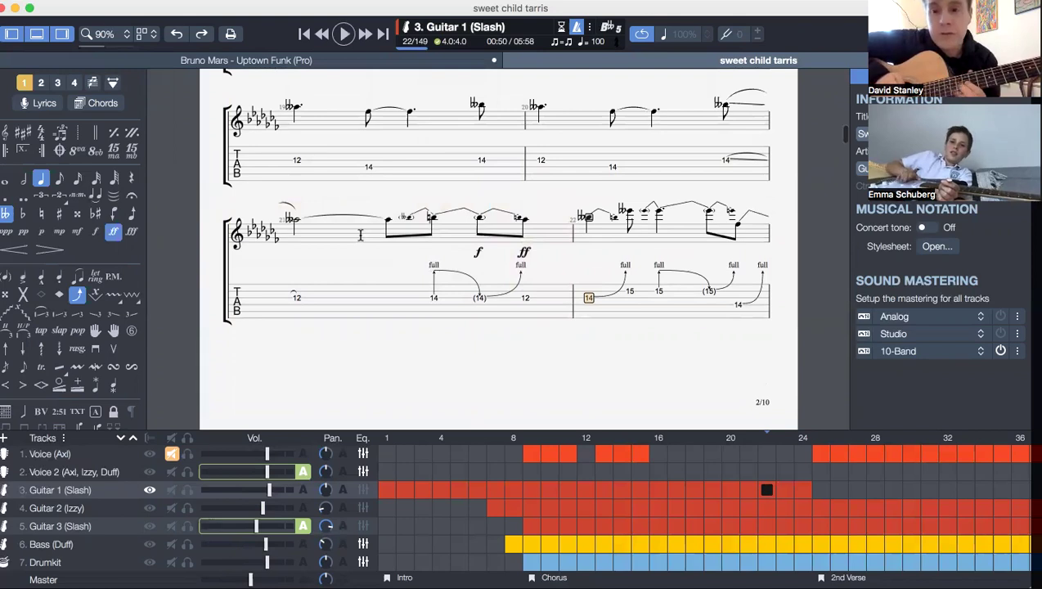